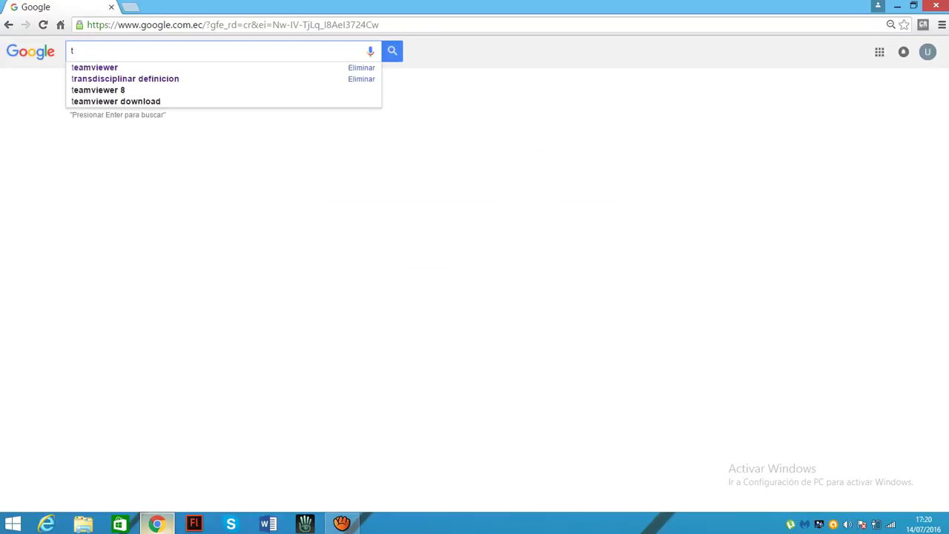
# Search Google for 'teamviewer' and open the official teamviewer.com result
pyautogui.write('eamviewer')
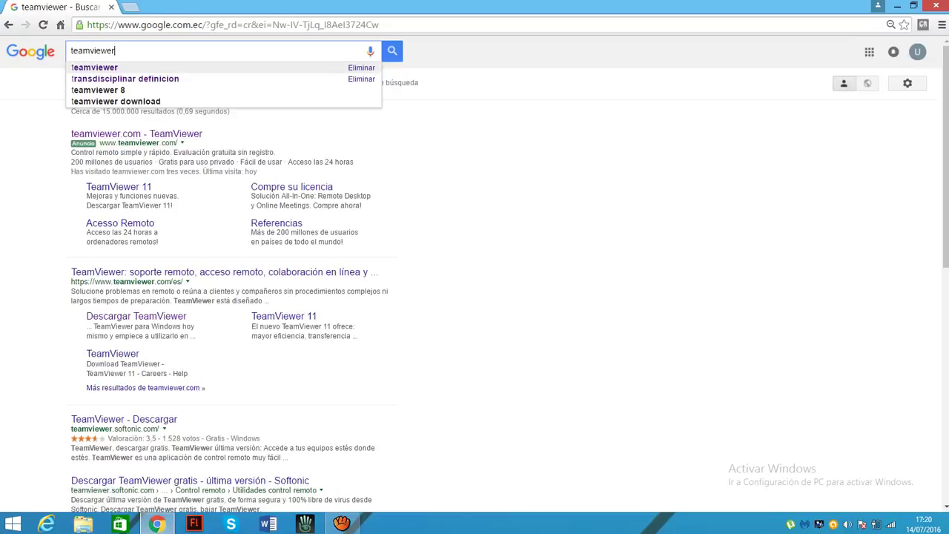
pyautogui.press('Return')
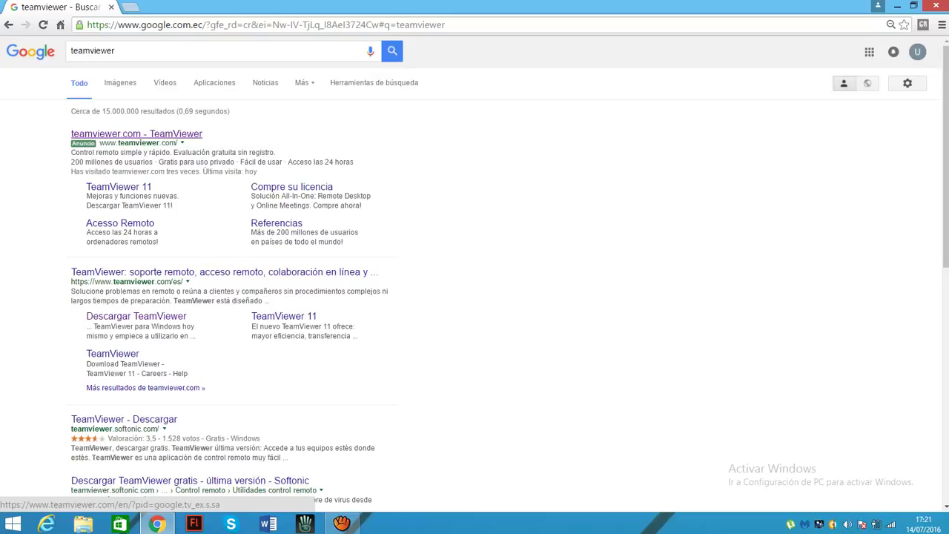
pyautogui.click(137, 133)
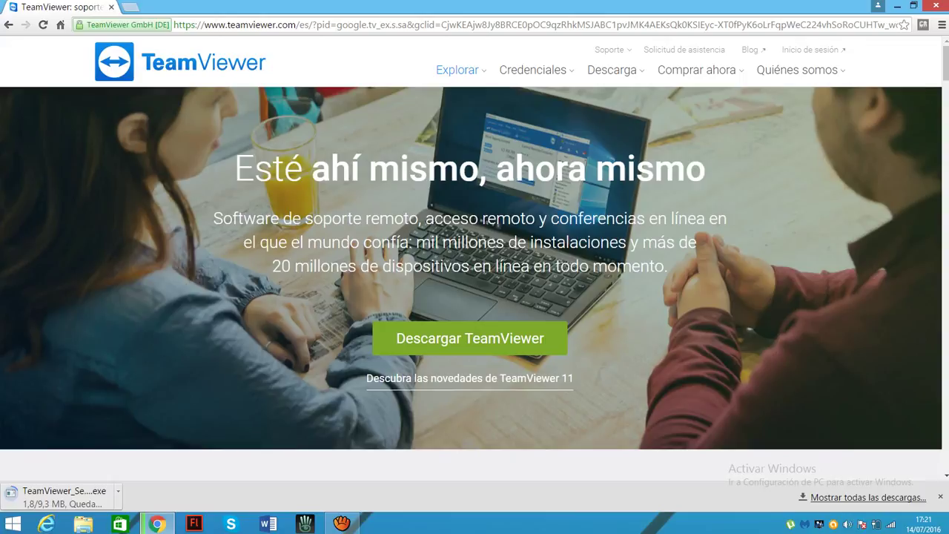
# Show Chrome's Downloads page with Ctrl+J to follow the installer download
pyautogui.hotkey('ctrl', 'j')
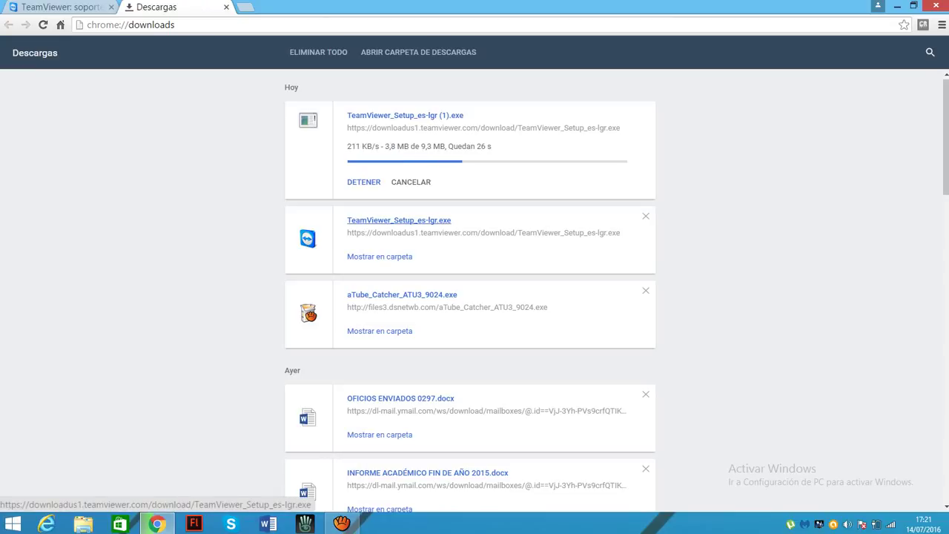
# Launch TeamViewer_Setup_es-lgr.exe from the Downloads page
pyautogui.click(399, 220)
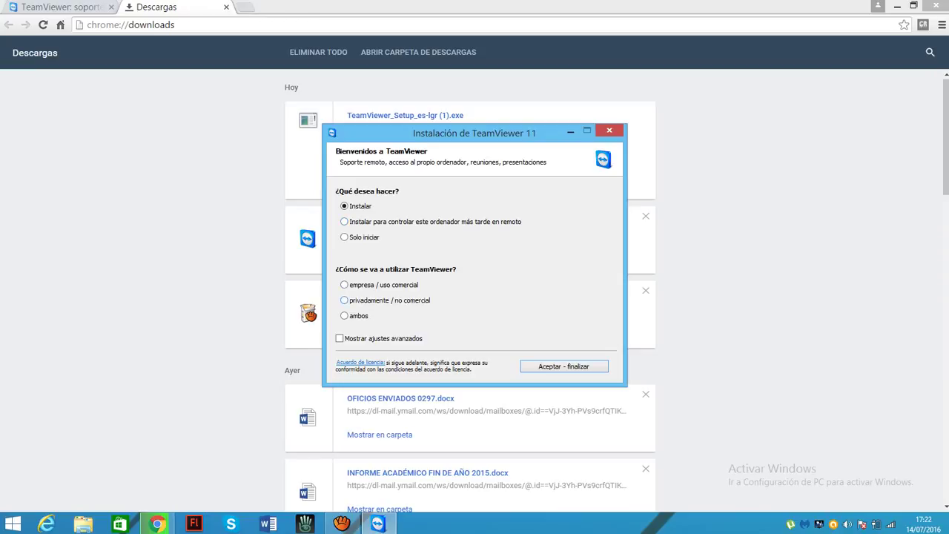
# Install TeamViewer 11 with the 'privadamente / no comercial' usage option
pyautogui.click(344, 300)
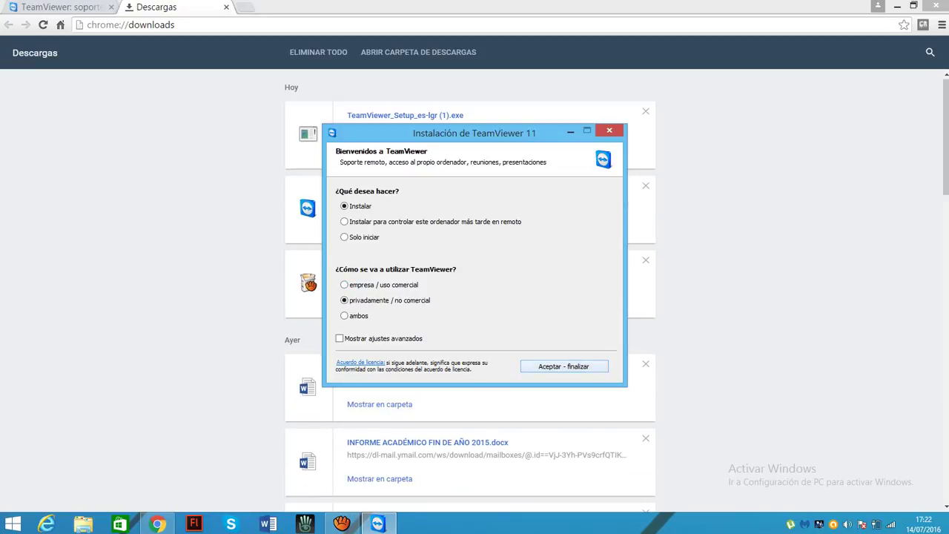
pyautogui.press('Return')
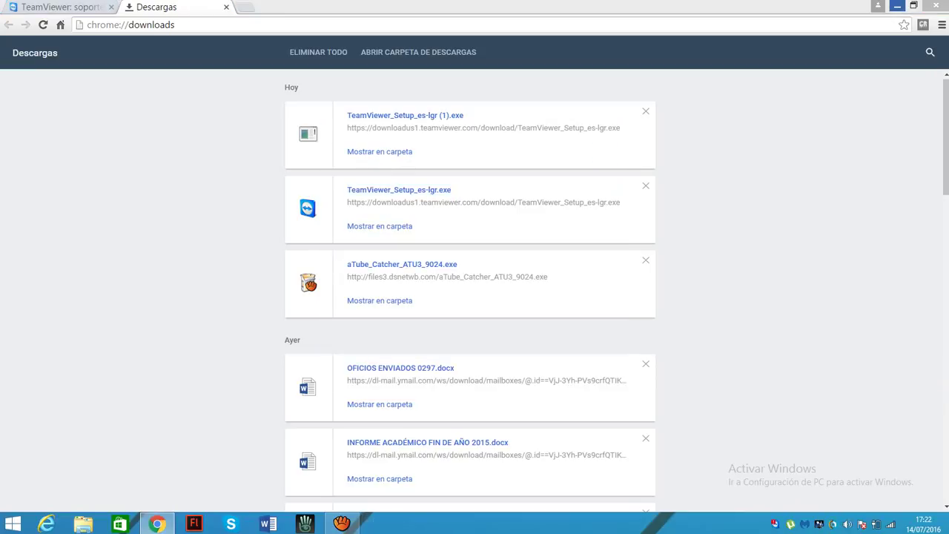
# Minimize Chrome and close the TeamViewer welcome tour
pyautogui.click(896, 6)
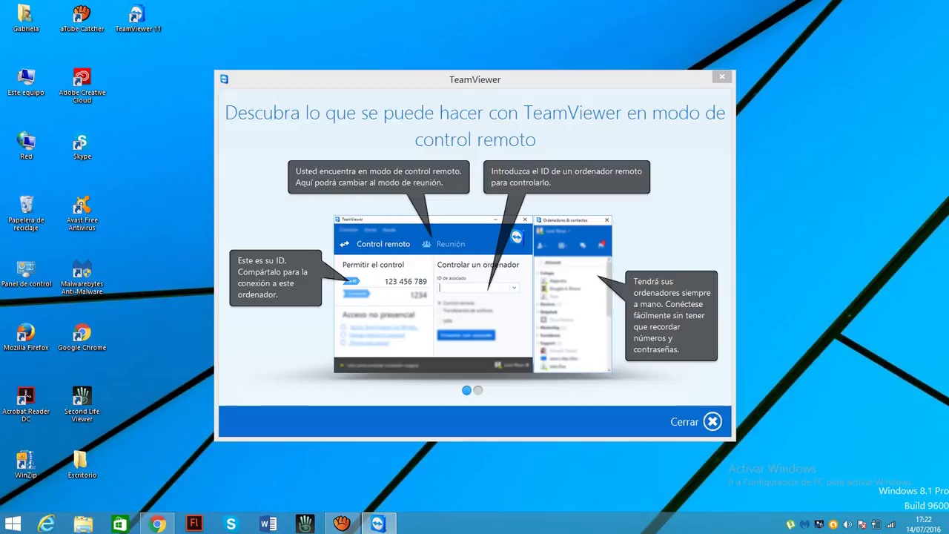
pyautogui.press('Escape')
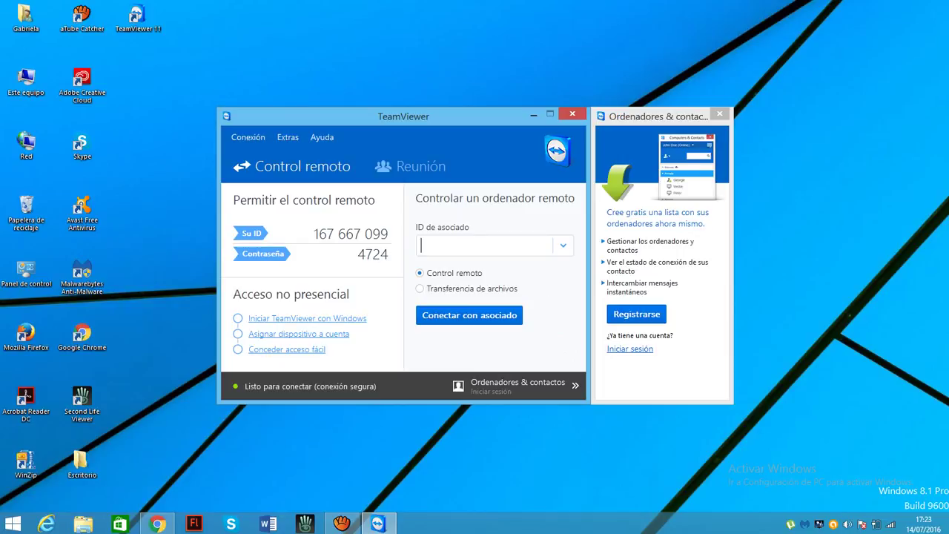
# Move the TeamViewer window up and to the left
pyautogui.moveTo(402, 115); pyautogui.dragTo(383, 71)
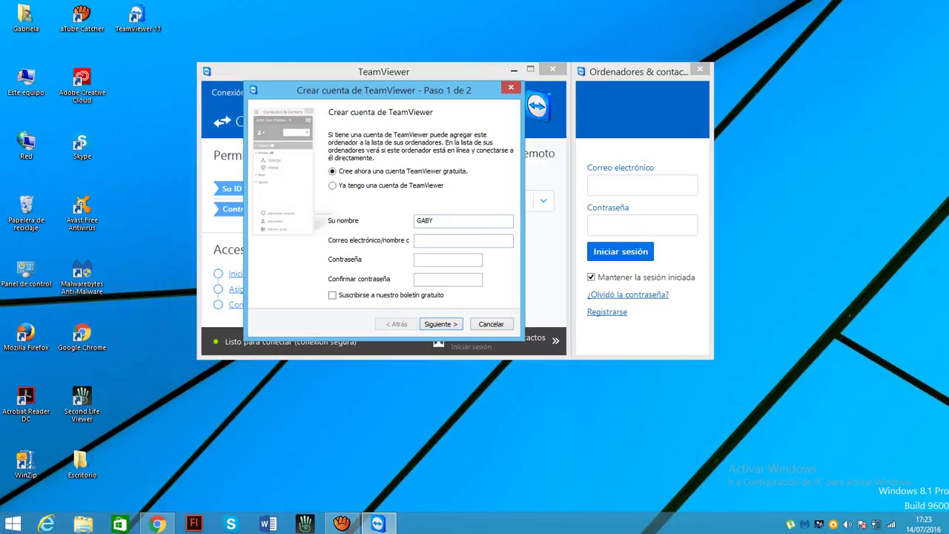
# Replace the default name with the account holder's name and enter their e-mail address
pyautogui.hotkey('shift', 'Home')
pyautogui.press('BackSpace')
pyautogui.write('G')
pyautogui.press('BackSpace')
pyautogui.write('cesar')
pyautogui.click(462, 241)
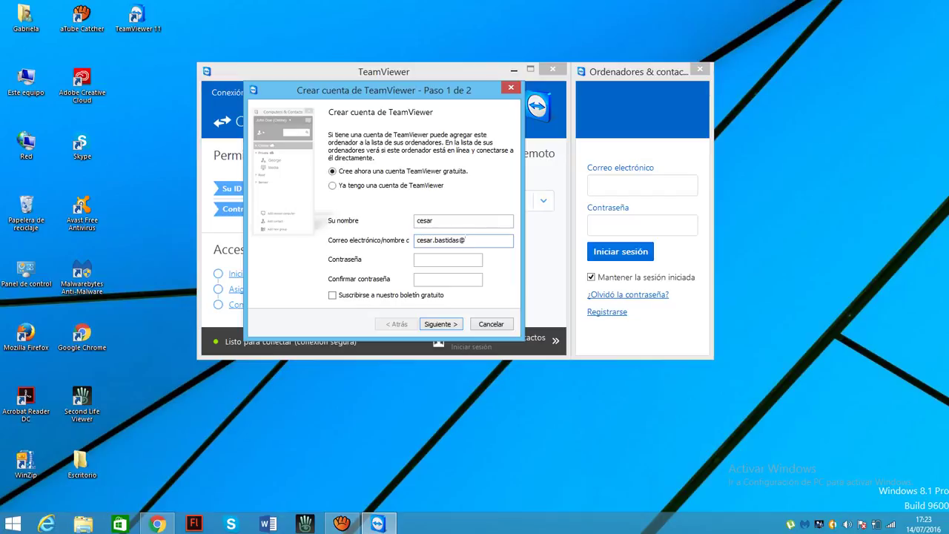
# Enter and confirm the account password, then submit step 1 of sign-up
pyautogui.click(448, 259)
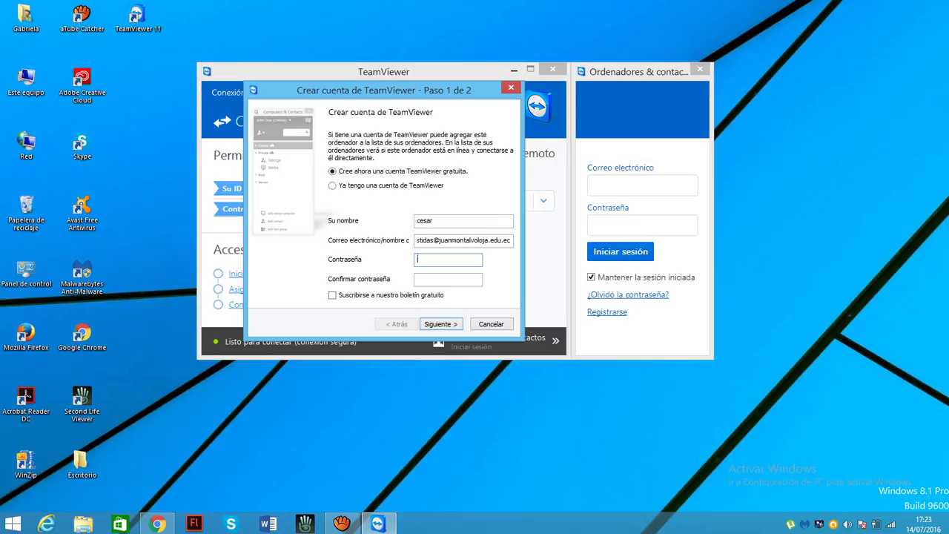
pyautogui.write('*****')
pyautogui.press('BackSpace')
pyautogui.press('BackSpace')
pyautogui.press('BackSpace')
pyautogui.press('BackSpace')
pyautogui.press('BackSpace')
pyautogui.write('***********')
pyautogui.click(418, 278)
pyautogui.write('***********')
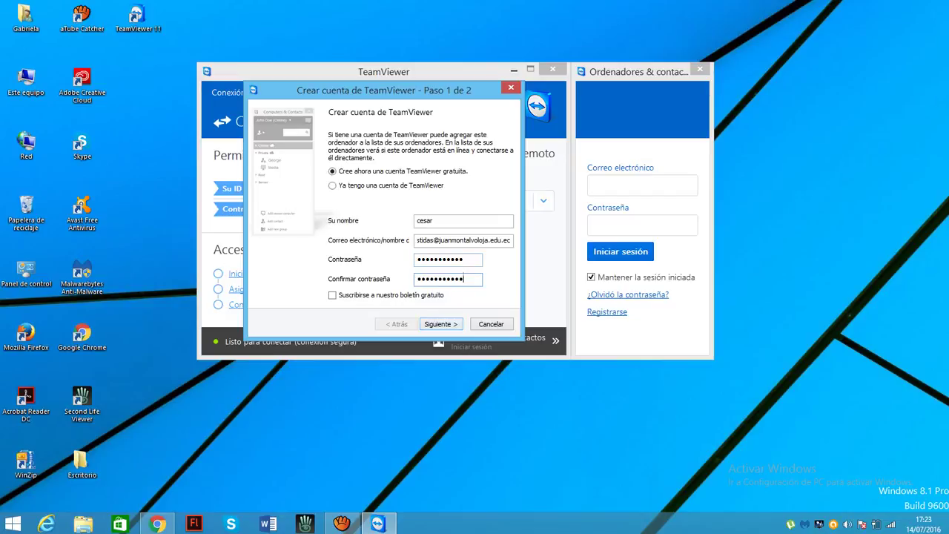
pyautogui.press('Return')
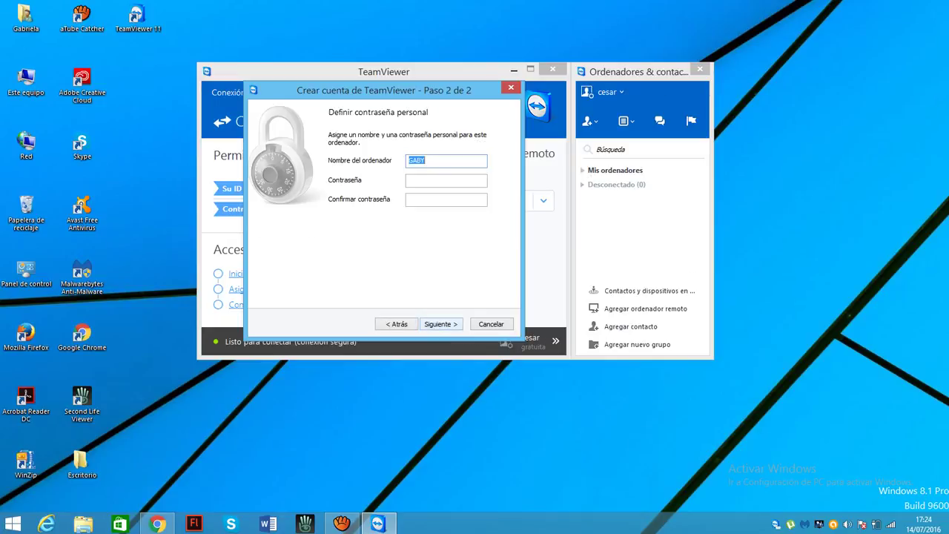
# Enter and confirm this computer's personal password, then finish the account wizard
pyautogui.click(446, 180)
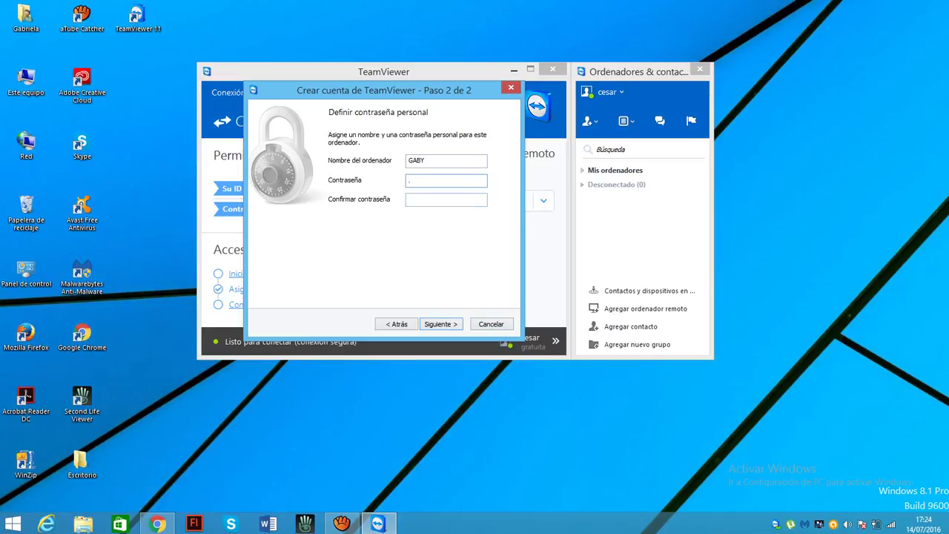
pyautogui.write('asd')
pyautogui.press('BackSpace')
pyautogui.press('BackSpace')
pyautogui.press('BackSpace')
pyautogui.write('•••••••••••')
pyautogui.press('Tab')
pyautogui.write('•••••••••••')
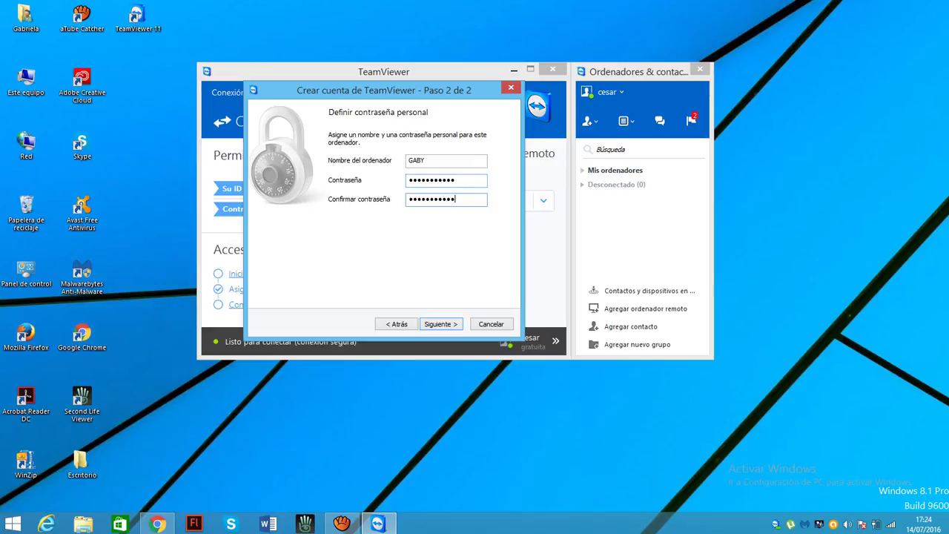
pyautogui.press('Return')
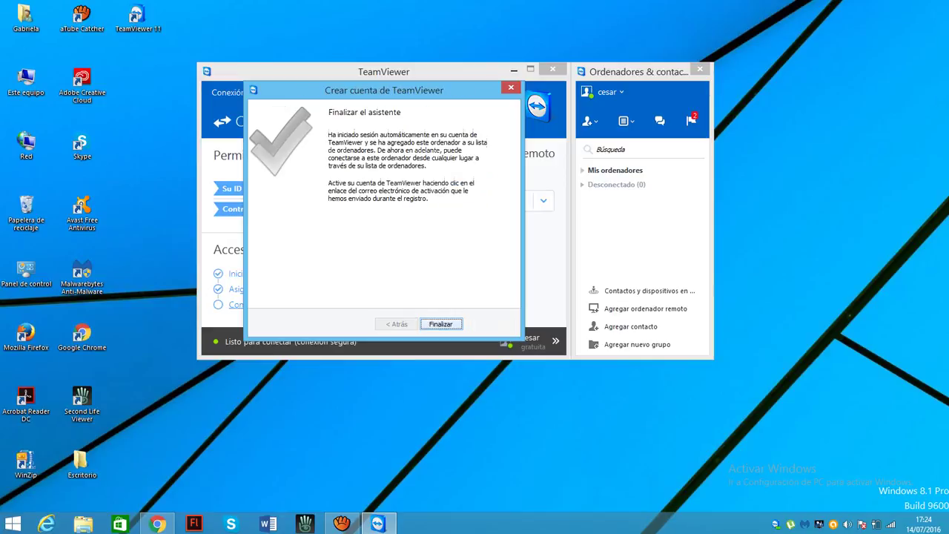
pyautogui.press('Return')
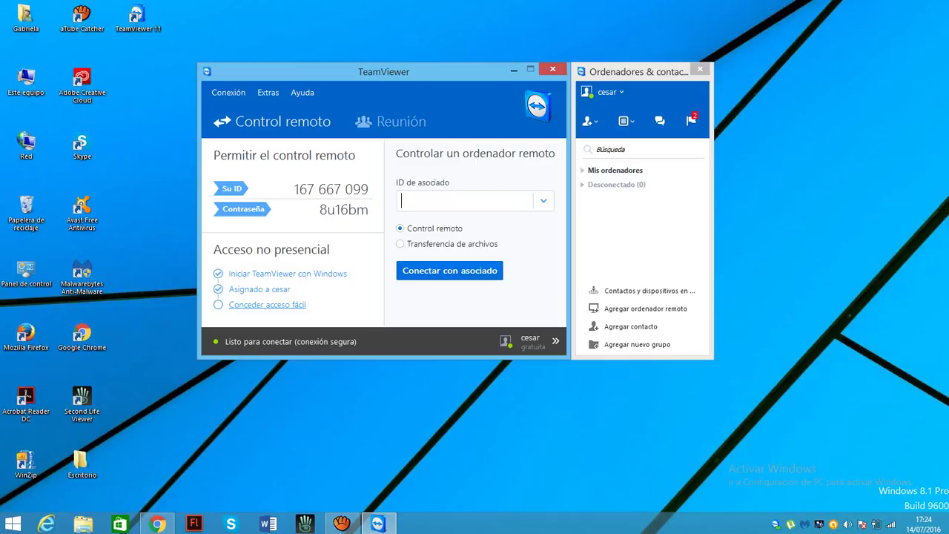
# Go to the Reunión tab and choose Programar reunión
pyautogui.click(391, 120)
pyautogui.write('m')
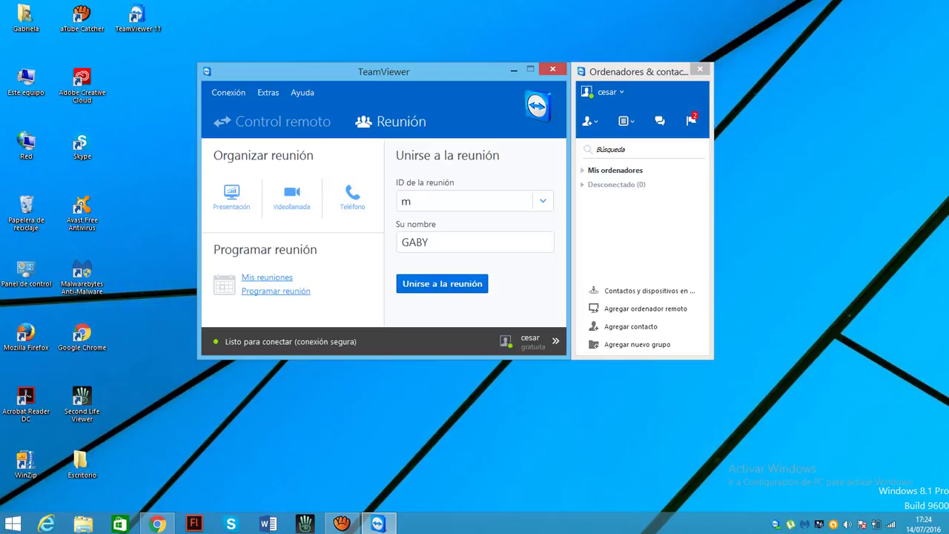
pyautogui.click(276, 291)
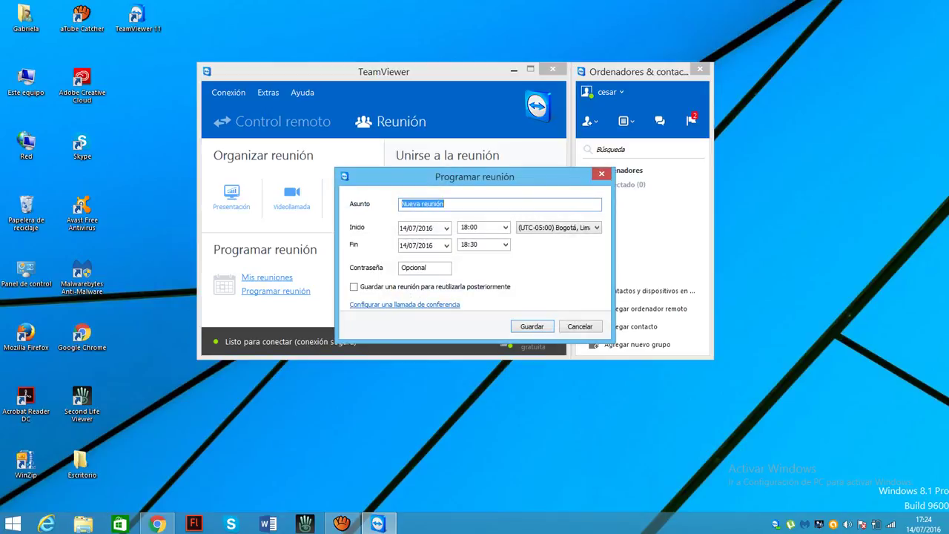
# Save meeting 'moodle 2016' ending 30/07/2016 with 'Guardar una reunión' ticked
pyautogui.press('BackSpace')
pyautogui.write('moodle 2016')
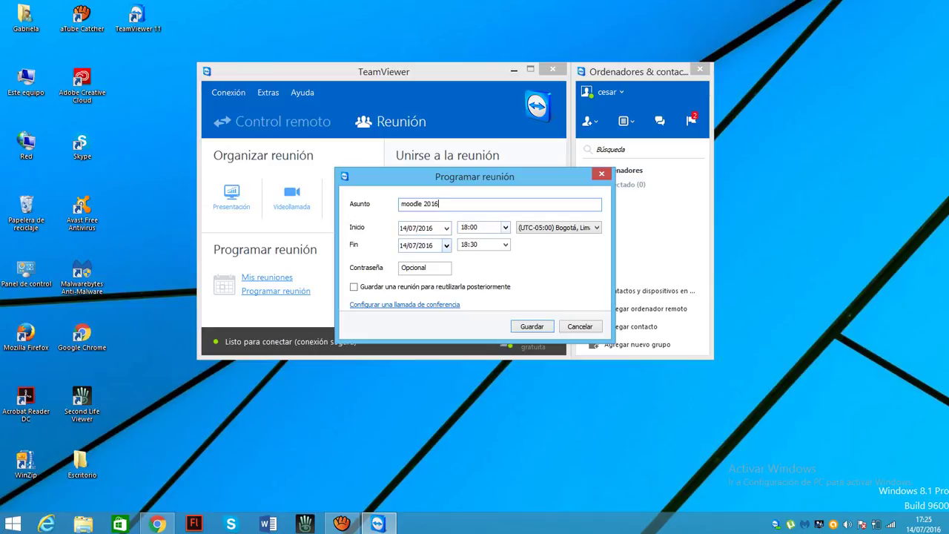
pyautogui.click(446, 245)
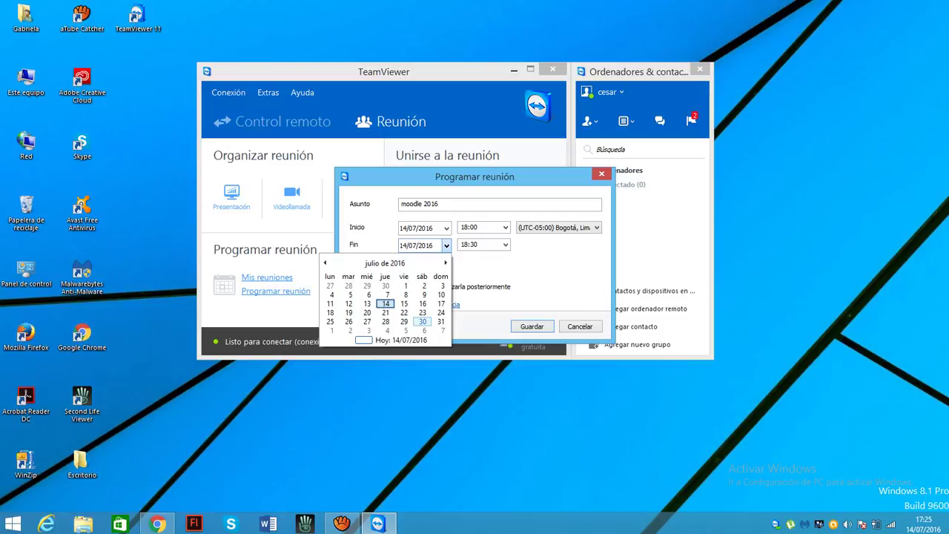
pyautogui.click(422, 321)
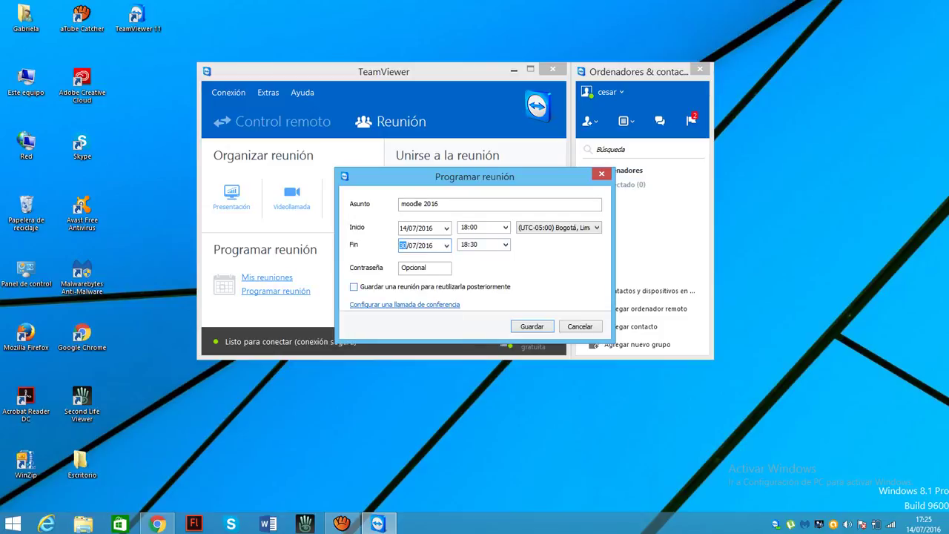
pyautogui.click(353, 286)
pyautogui.press('Return')
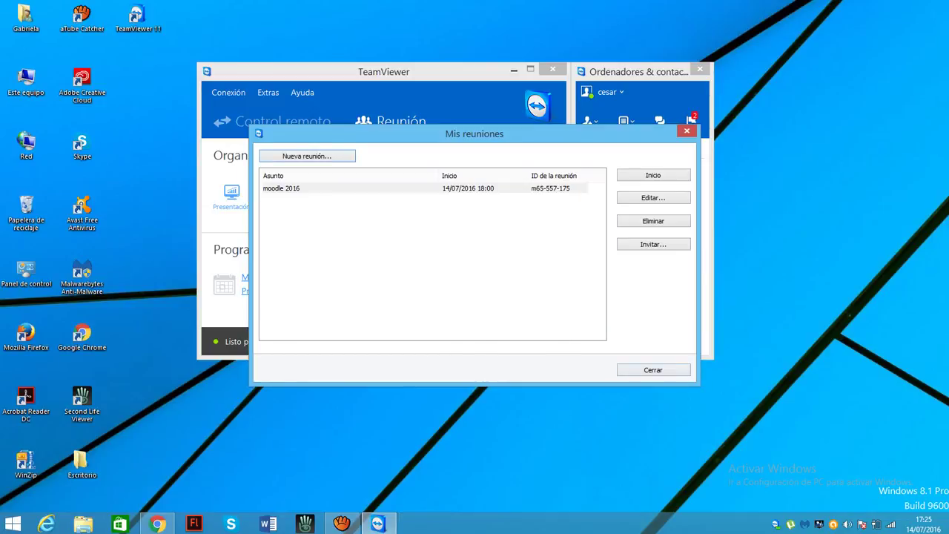
pyautogui.click(341, 523)
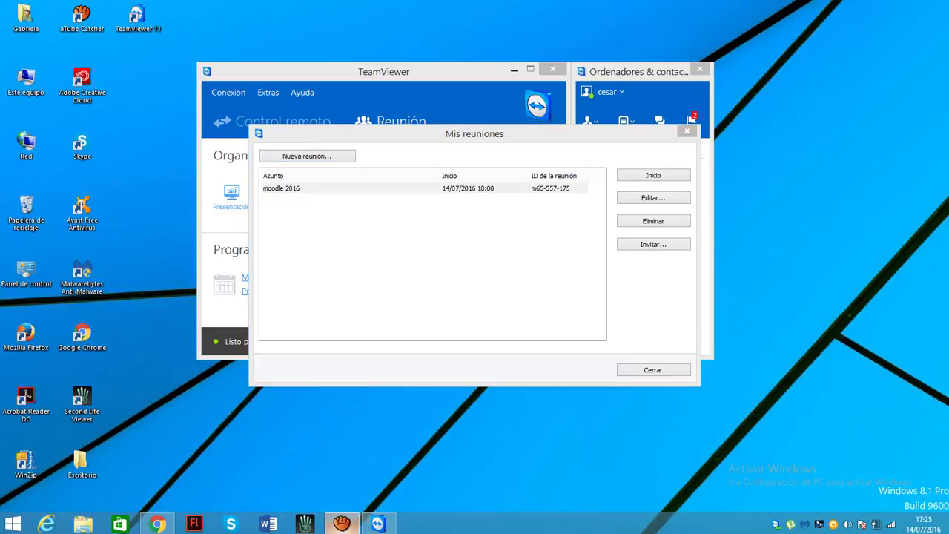